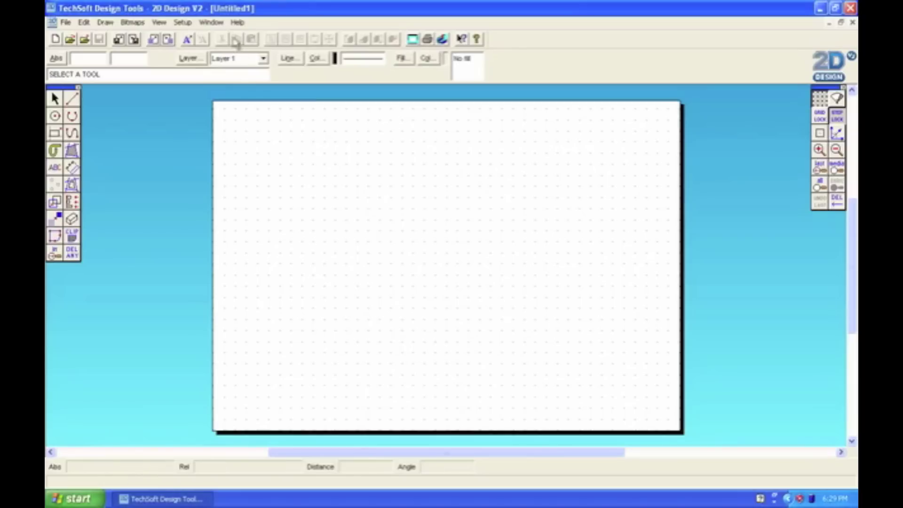
# - Open the Setup menu to reach its Drawing and Customise entries
pyautogui.click(184, 23)
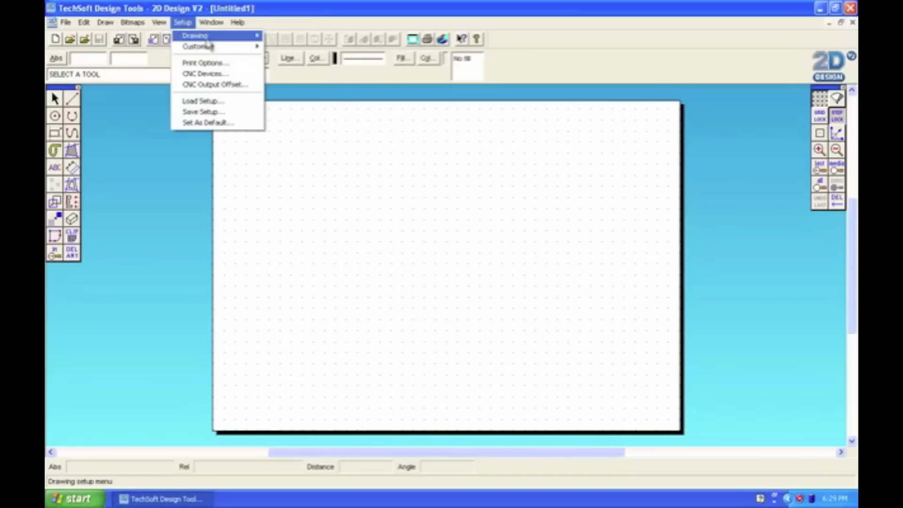
pyautogui.moveTo(207, 41)
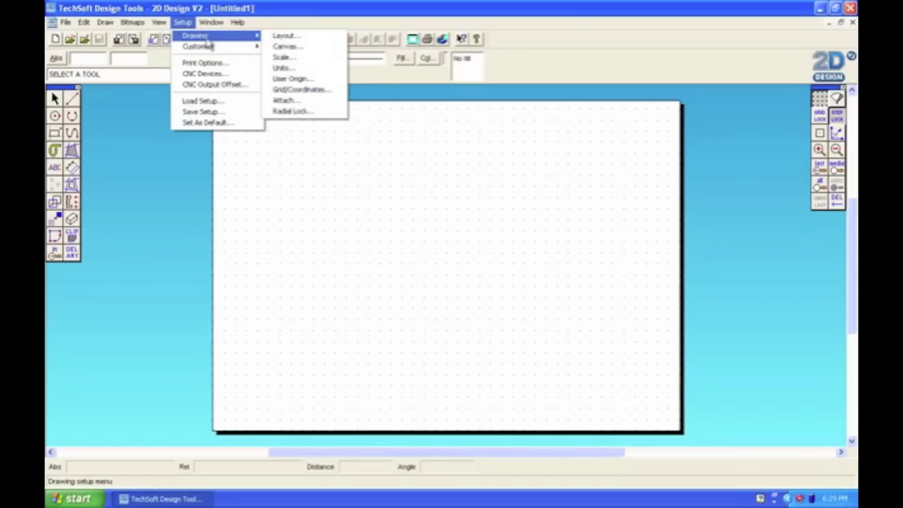
# - Set a user-defined 150 × 150 mm material size with a matching 150 × 150 design guide
pyautogui.click(282, 38)
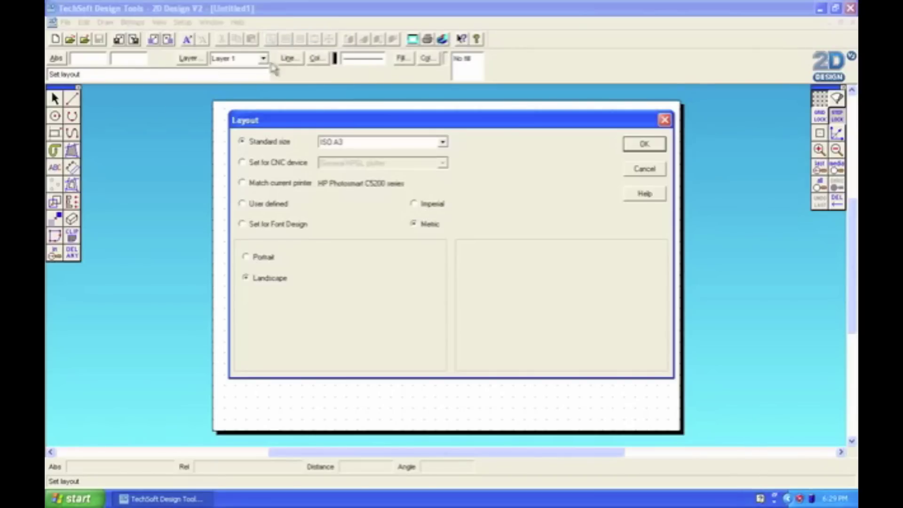
pyautogui.click(242, 204)
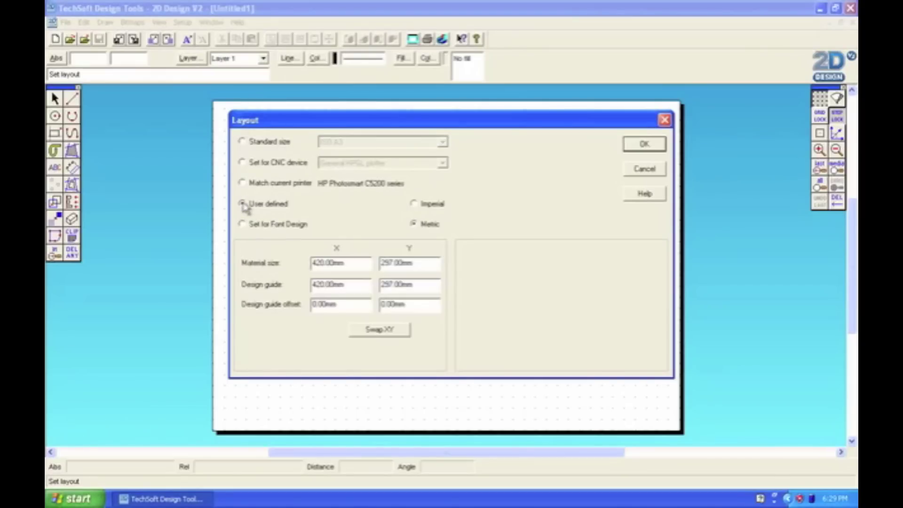
pyautogui.doubleClick(352, 260)
pyautogui.write('150')
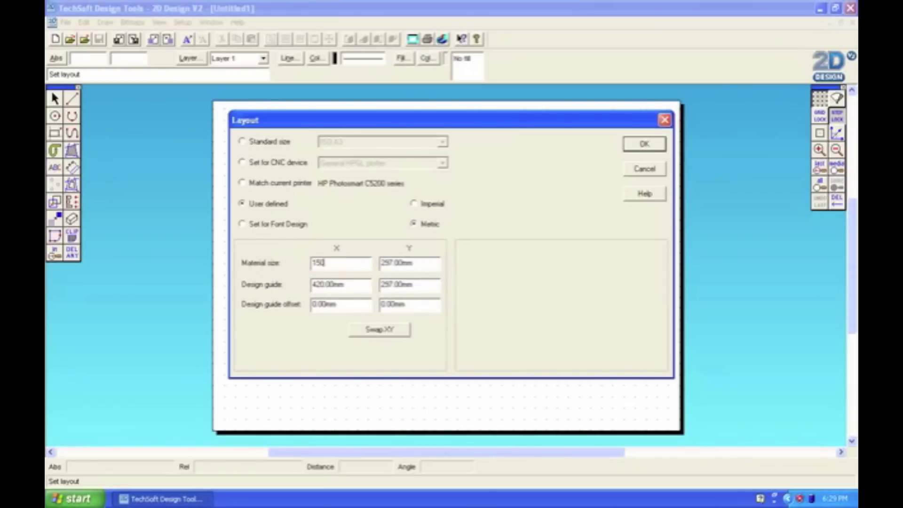
pyautogui.doubleClick(342, 283)
pyautogui.write('150')
pyautogui.doubleClick(417, 263)
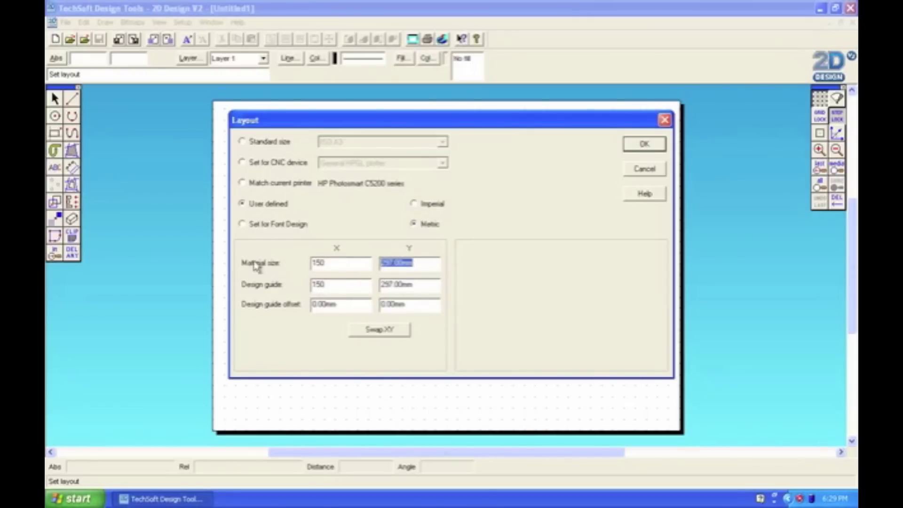
pyautogui.write('150')
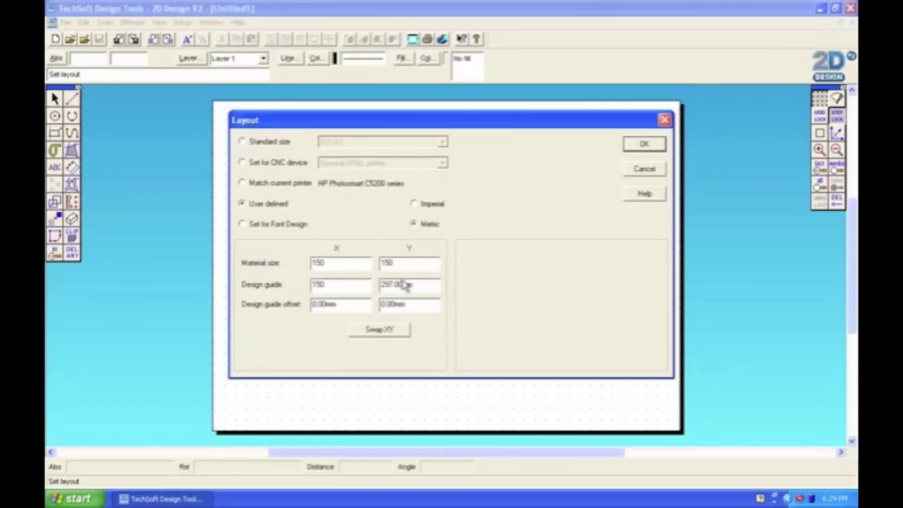
pyautogui.doubleClick(417, 284)
pyautogui.write('150')
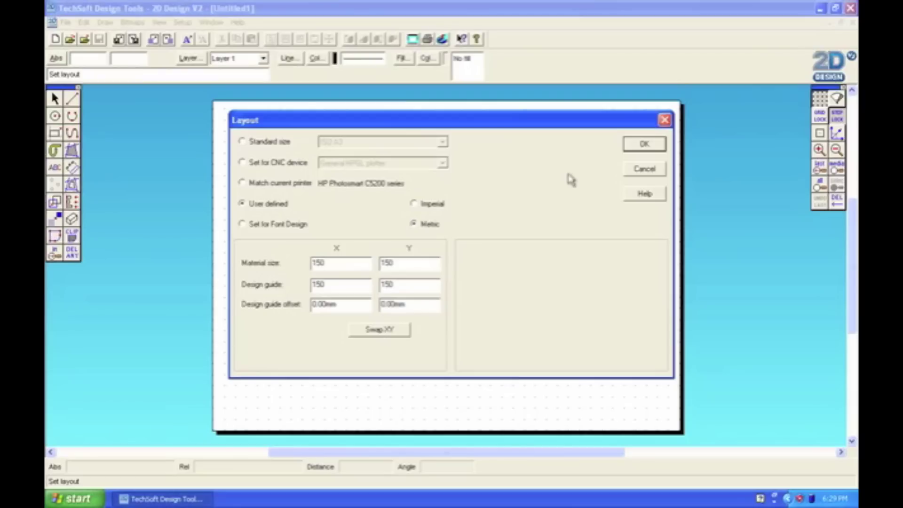
pyautogui.click(644, 144)
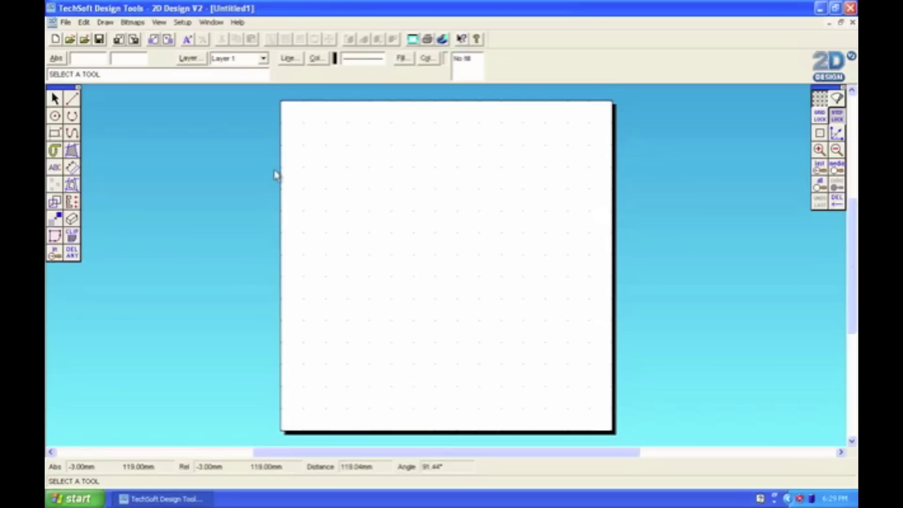
# - Import the spider silhouette picture from My Pictures at 150 mm wide
pyautogui.click(68, 22)
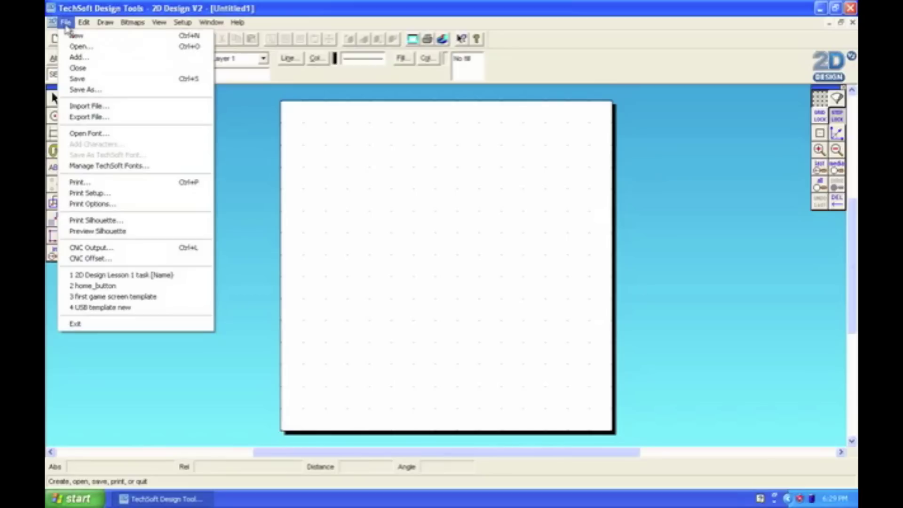
pyautogui.click(99, 106)
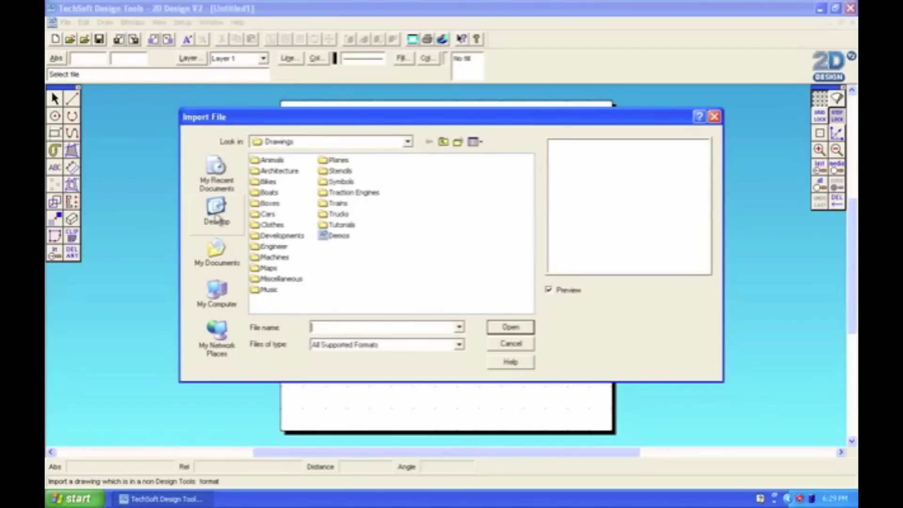
pyautogui.click(218, 256)
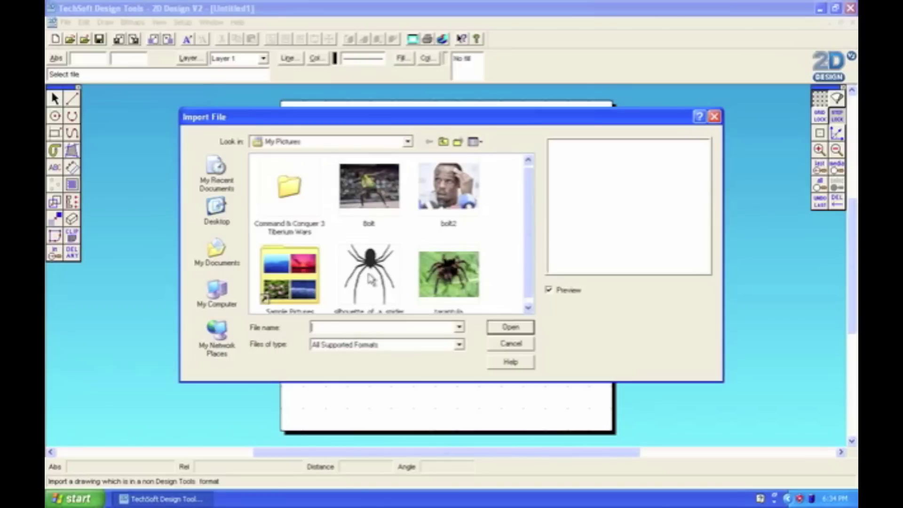
pyautogui.click(369, 278)
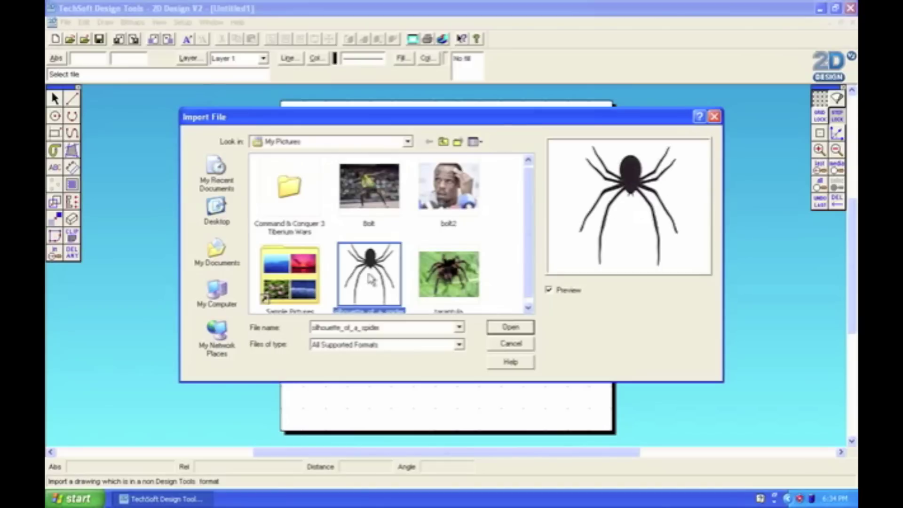
pyautogui.click(512, 327)
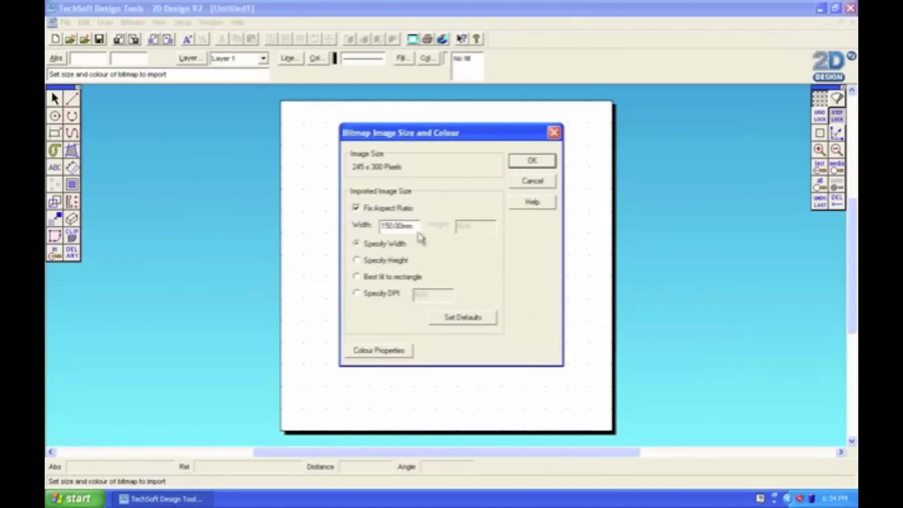
pyautogui.click(532, 161)
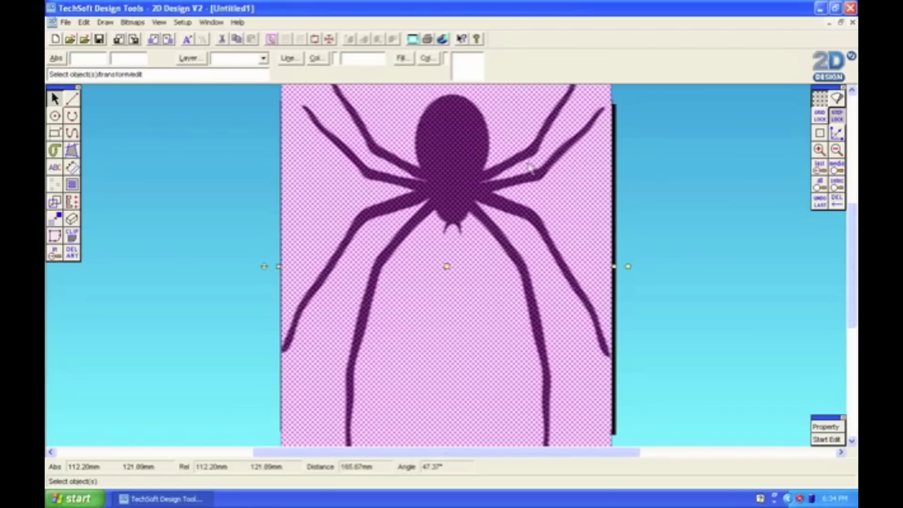
# - Shrink the spider bitmap from its corners and centre it on the page
pyautogui.scroll(-5, 337, 353)
pyautogui.moveTo(329, 313); pyautogui.dragTo(424, 341)
pyautogui.scroll(4, 470, 300)
pyautogui.scroll(-2, 424, 340)
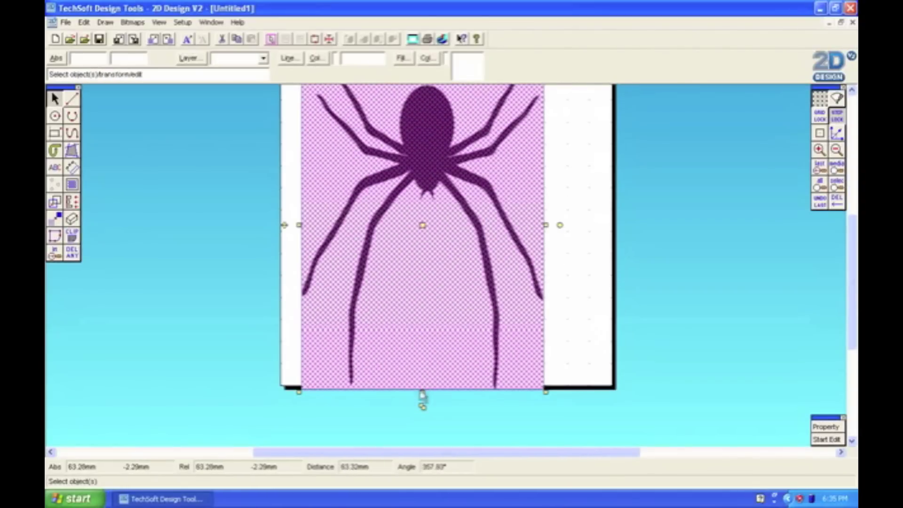
pyautogui.moveTo(299, 392); pyautogui.dragTo(319, 374)
pyautogui.moveTo(431, 216); pyautogui.dragTo(454, 215)
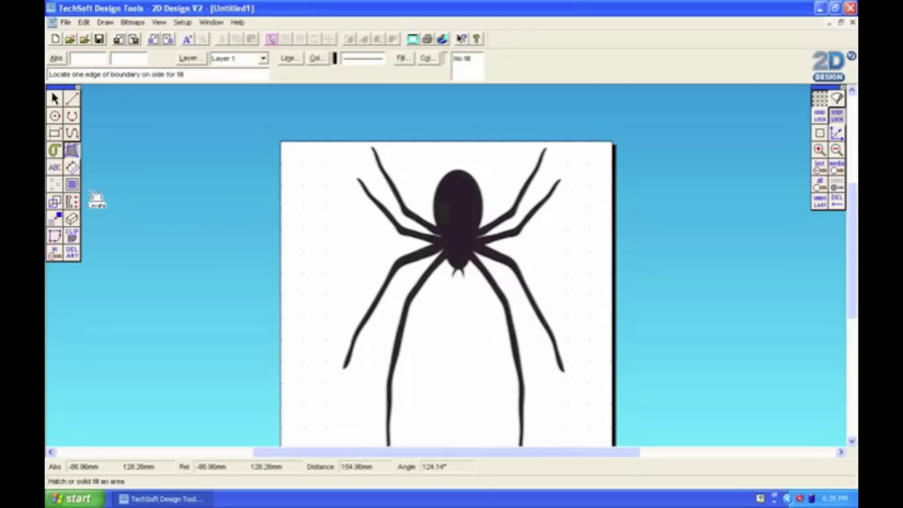
# - Cancel the earlier contour settings dialog left from the contour tools
pyautogui.click(72, 186)
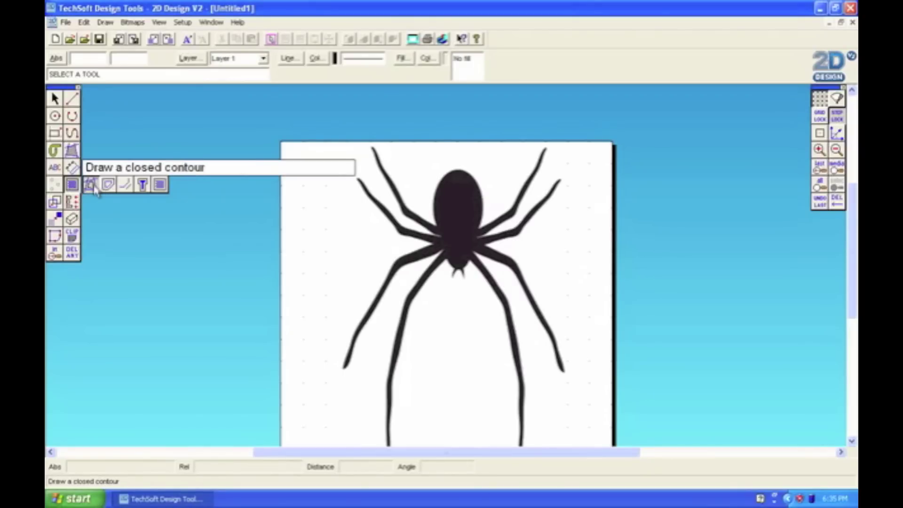
pyautogui.click(91, 184)
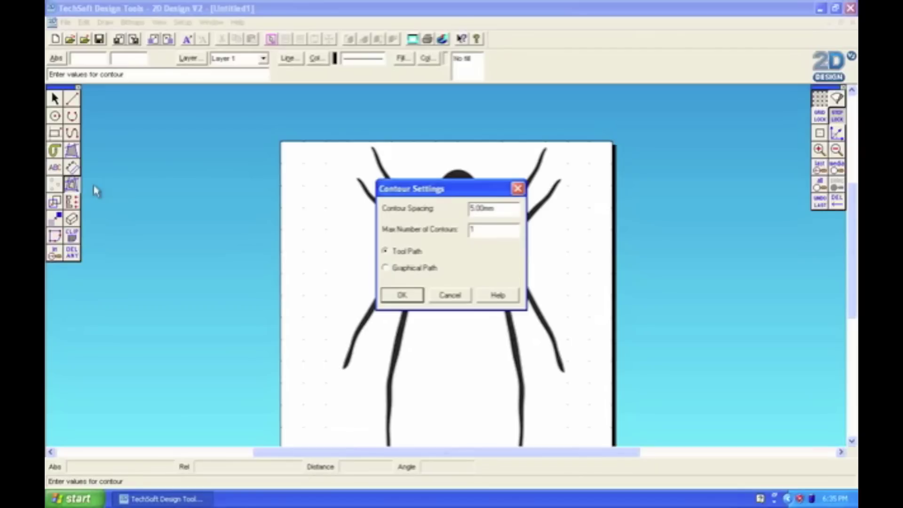
pyautogui.click(453, 296)
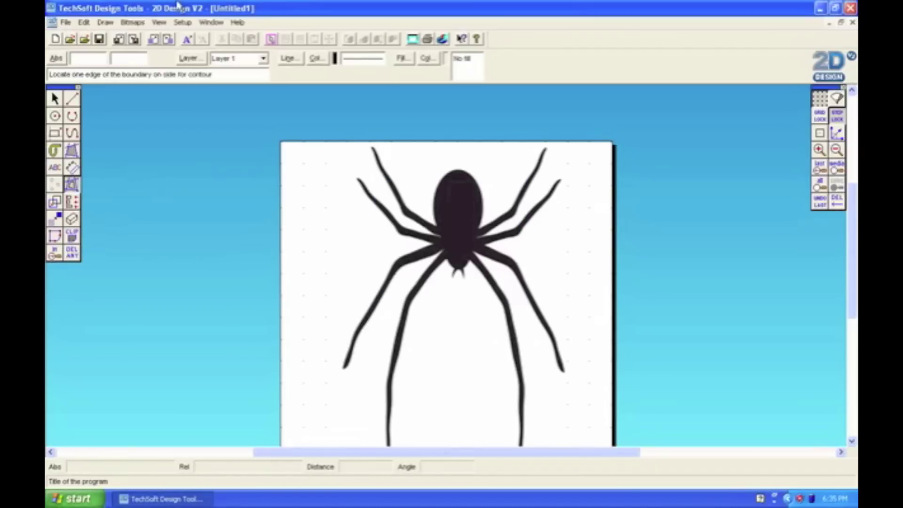
# - Run Bitmaps > Contour Bitmap as a Tool Path and pick the spider image
pyautogui.click(132, 22)
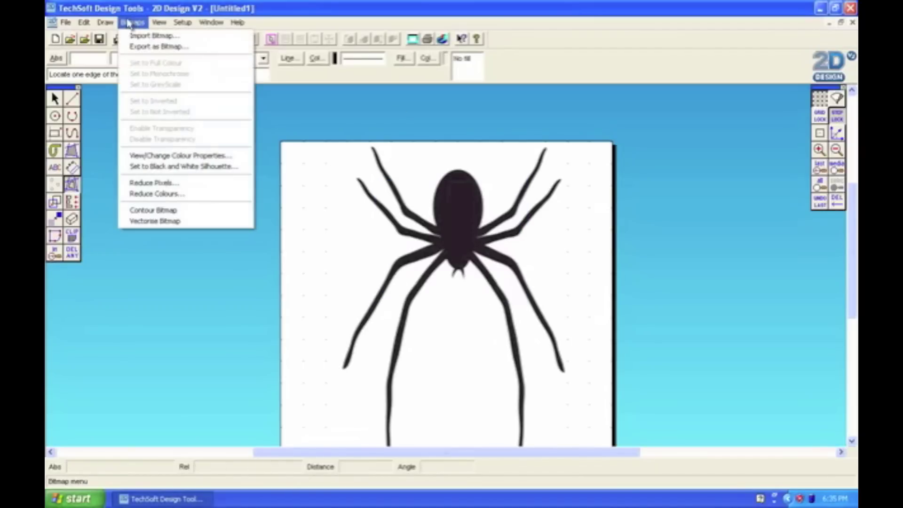
pyautogui.click(169, 212)
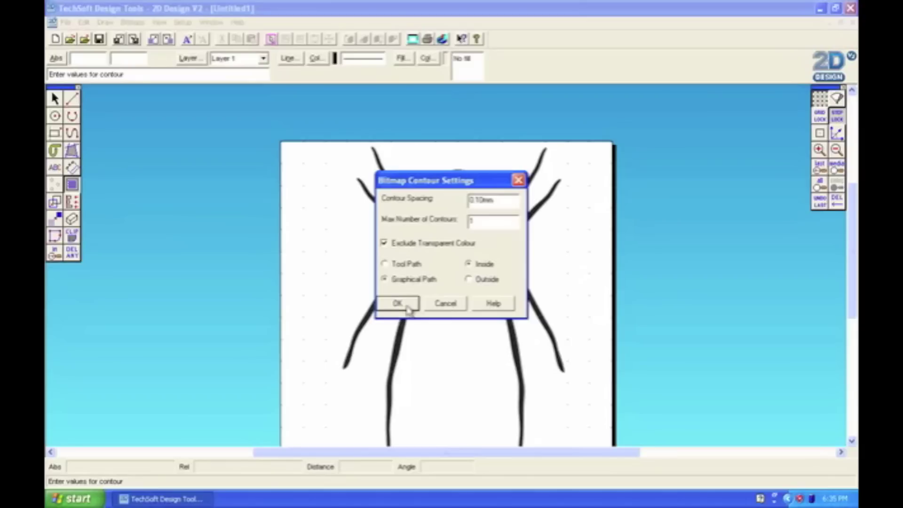
pyautogui.click(394, 264)
pyautogui.click(397, 303)
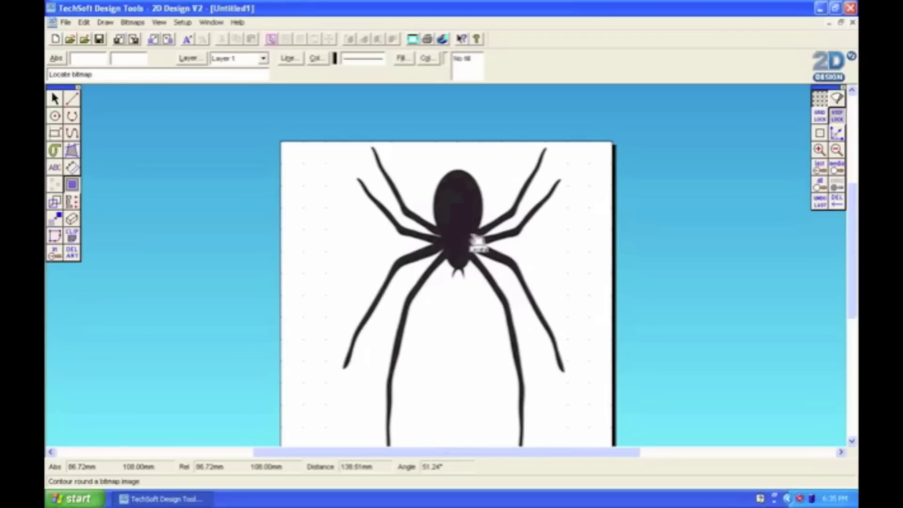
pyautogui.click(477, 243)
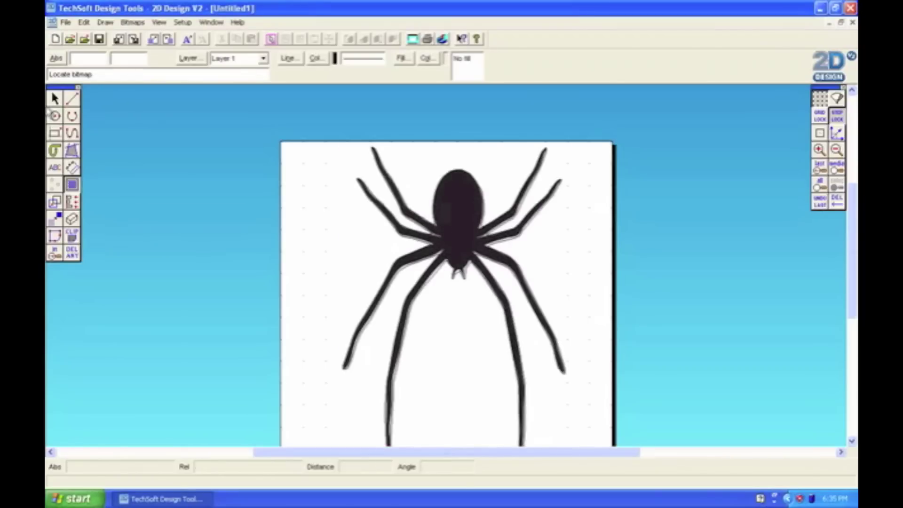
# - Drag the spider bitmap off the page and delete it, leaving the traced outline
pyautogui.click(461, 248)
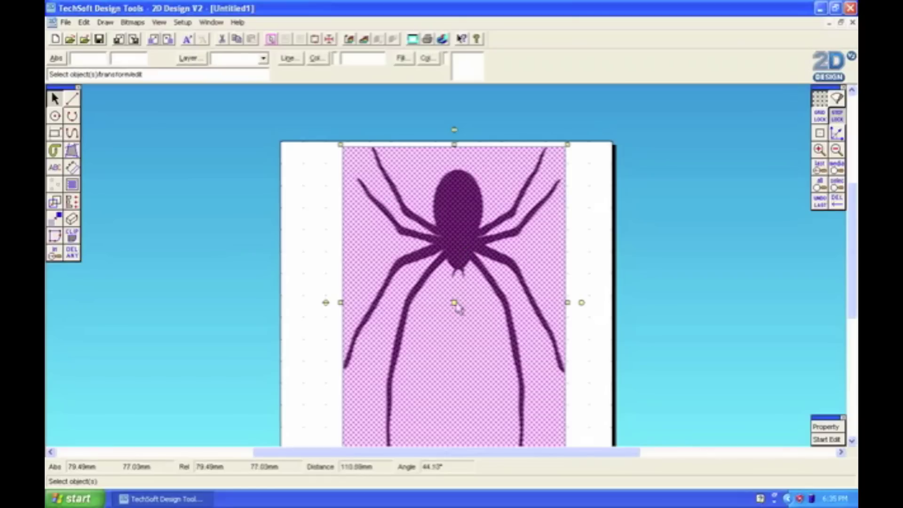
pyautogui.moveTo(454, 303); pyautogui.dragTo(161, 273)
pyautogui.click(308, 248)
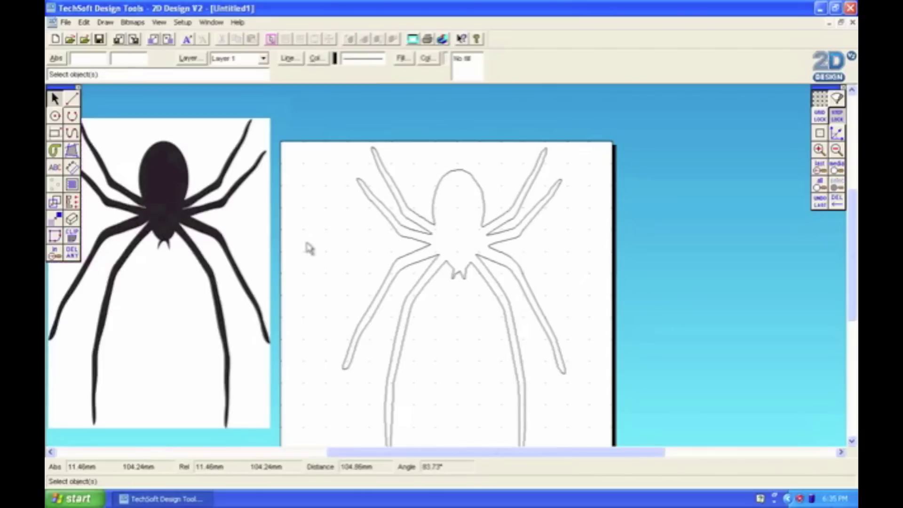
pyautogui.click(153, 215)
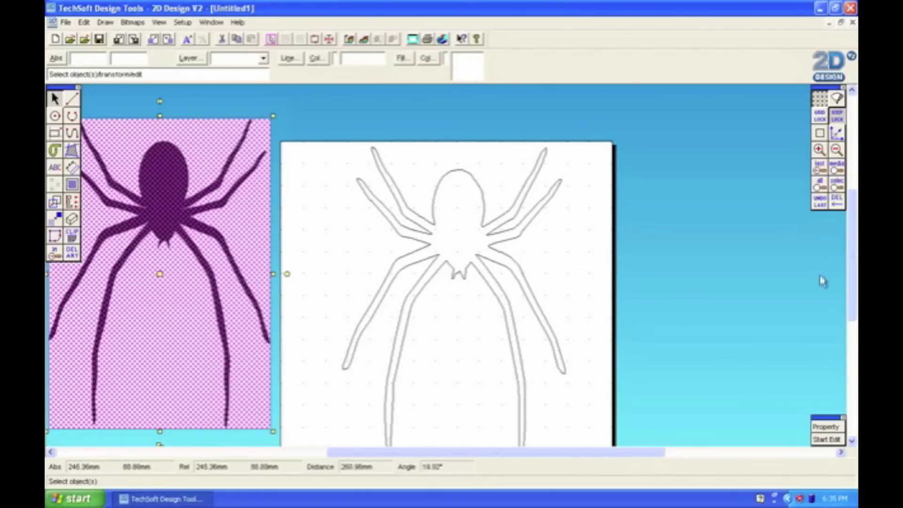
pyautogui.click(837, 204)
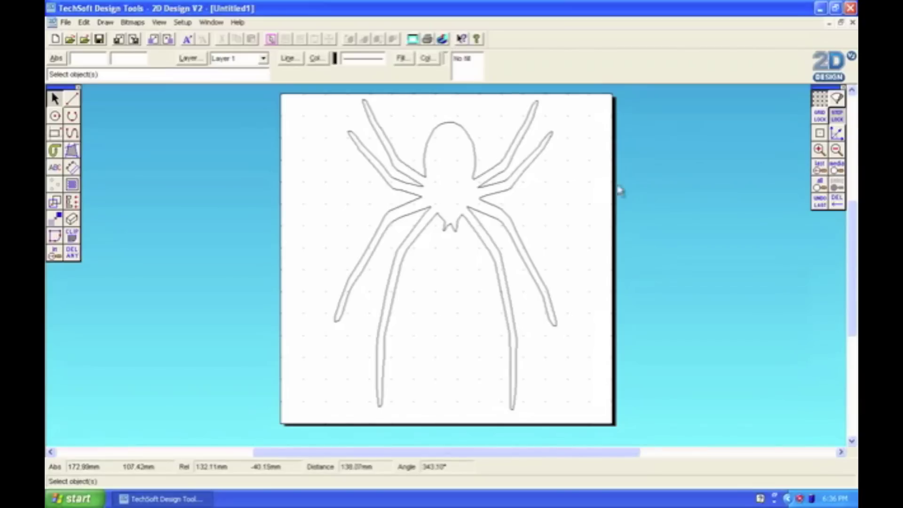
# - Shorten the spider outline from its top handle and move it higher on the page
pyautogui.click(338, 282)
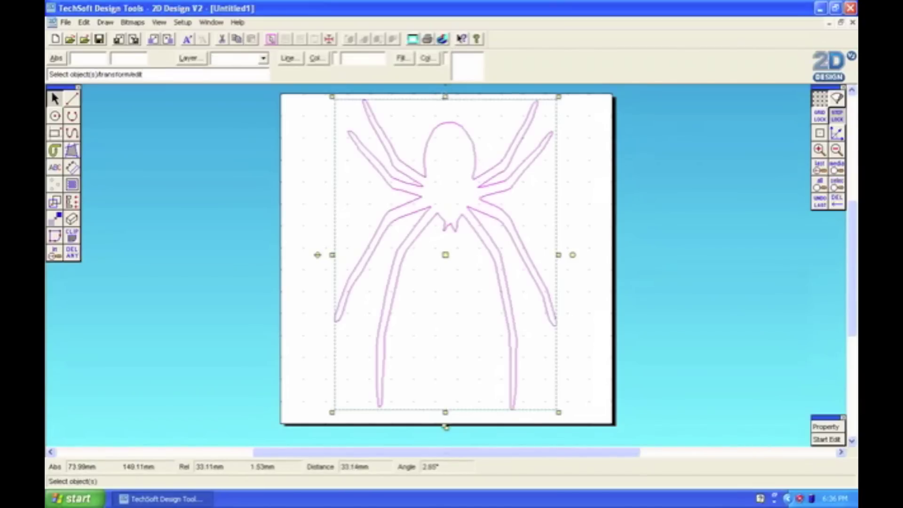
pyautogui.moveTo(445, 97); pyautogui.dragTo(447, 167)
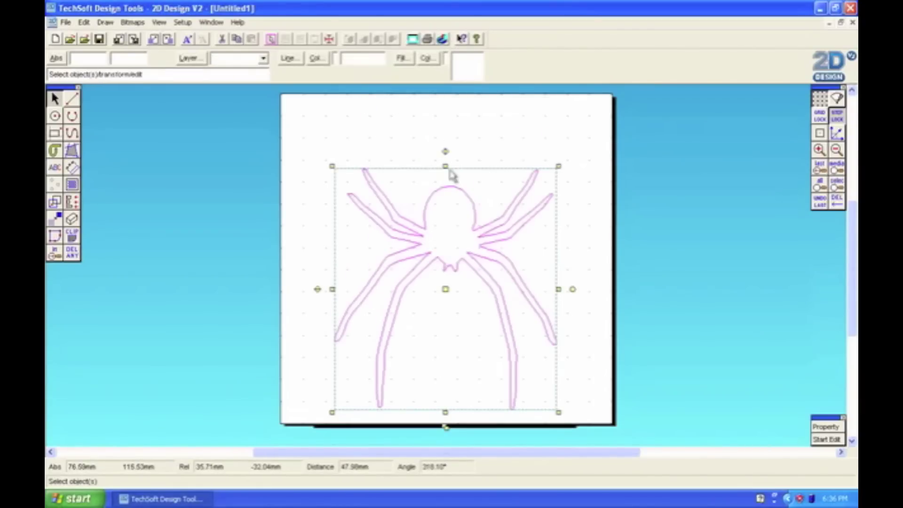
pyautogui.moveTo(445, 289); pyautogui.dragTo(449, 260)
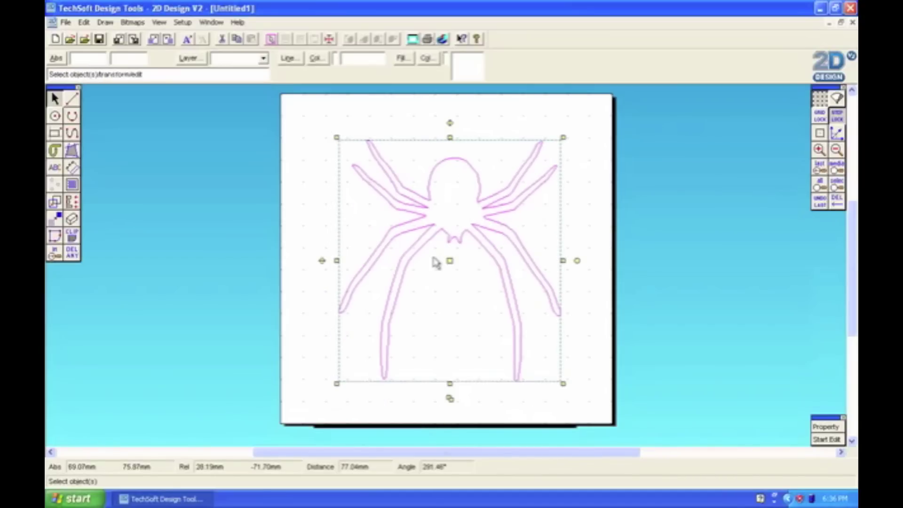
pyautogui.click(304, 233)
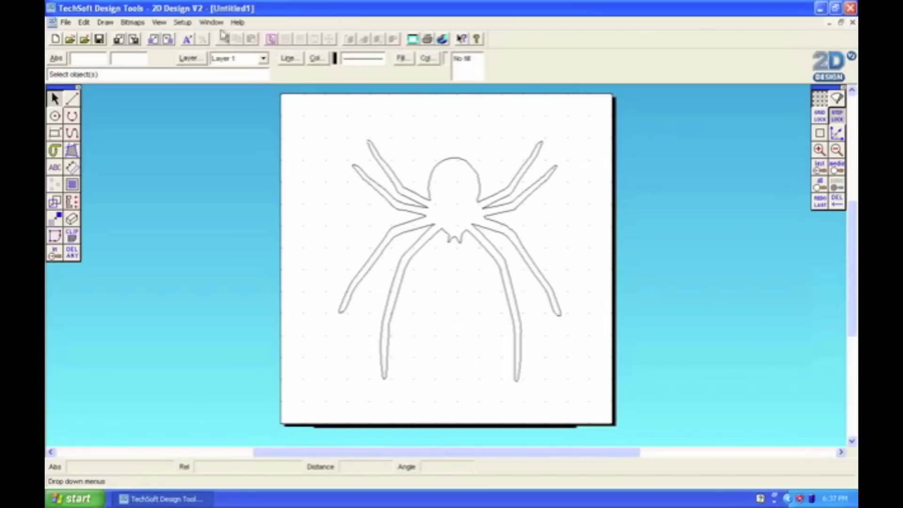
# - In Save As, set the file name to '2D Design Lesson 2 task (Name).dtd'
pyautogui.click(65, 22)
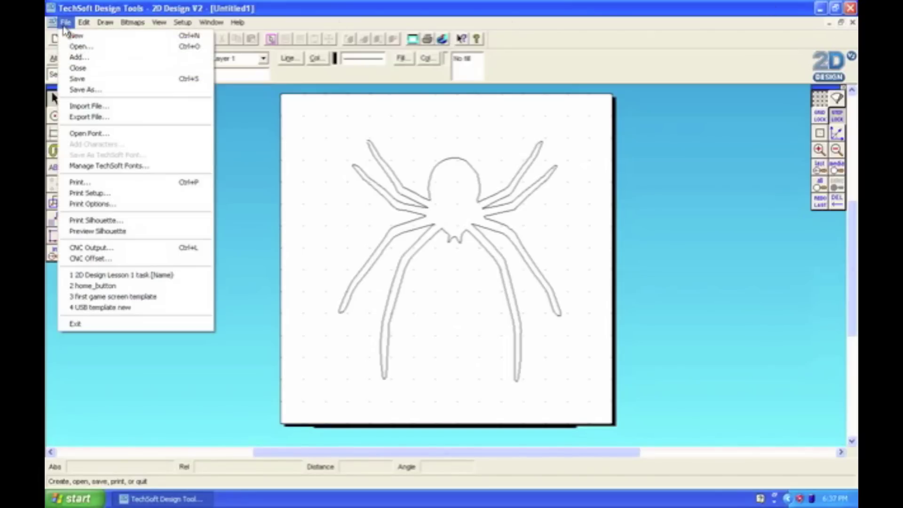
pyautogui.click(94, 79)
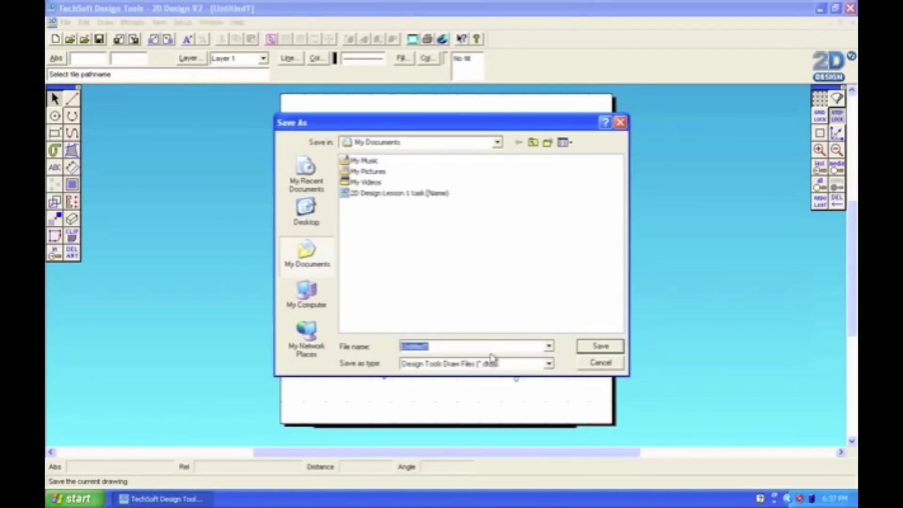
pyautogui.write('2D')
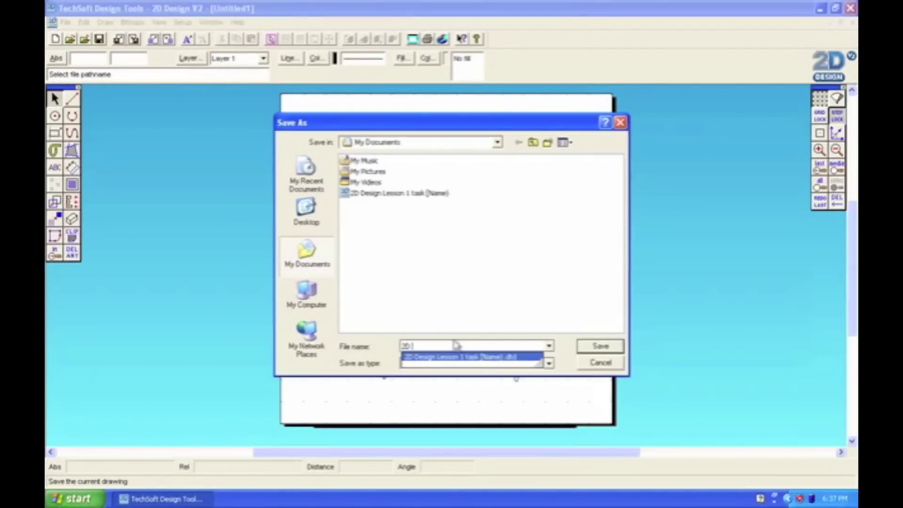
pyautogui.click(458, 355)
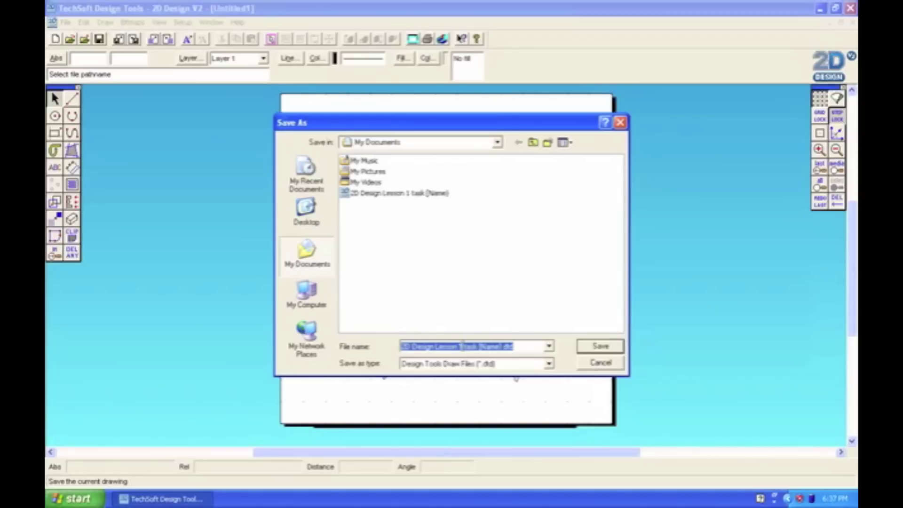
pyautogui.click(464, 347)
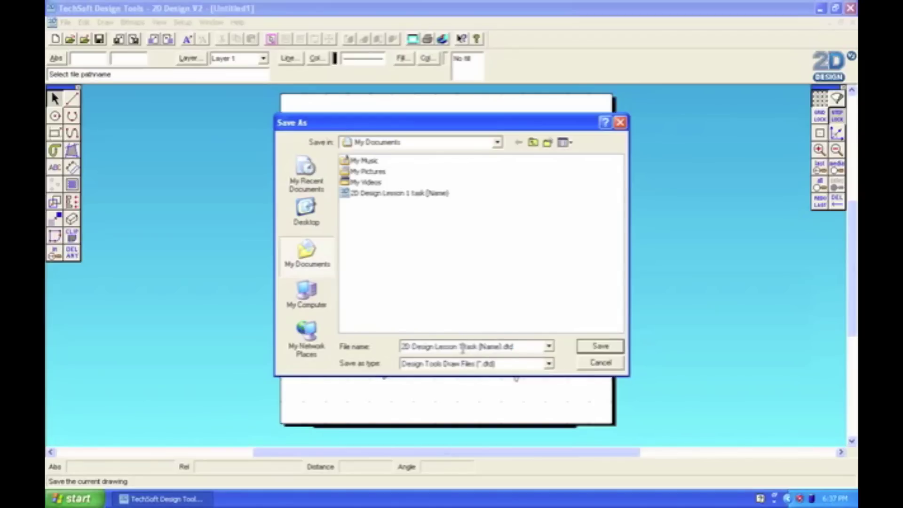
pyautogui.press('BackSpace')
pyautogui.write('2')
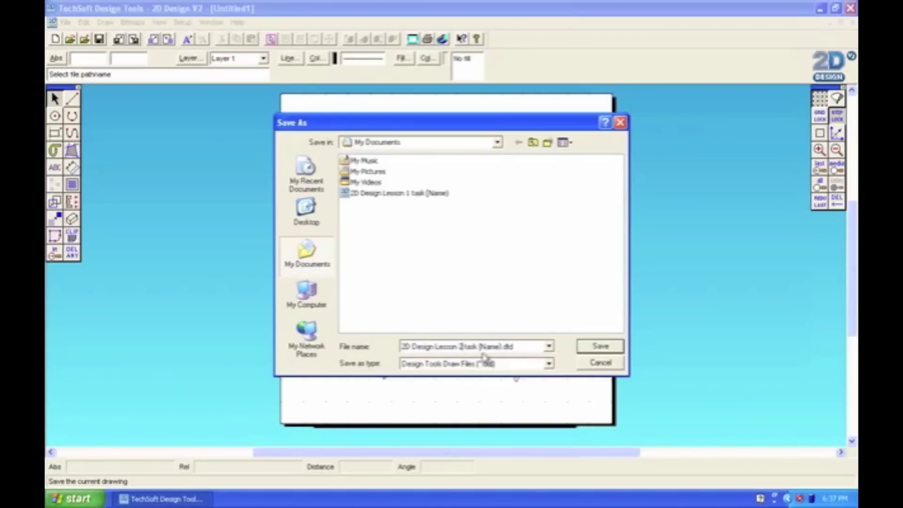